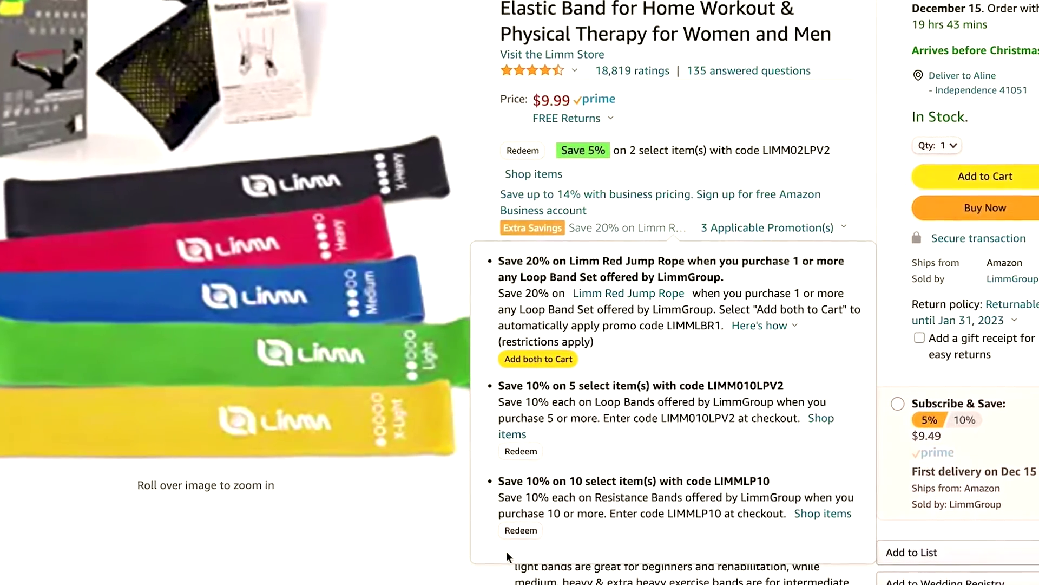
{"action": "left_click", "coordinate": [527, 530]}
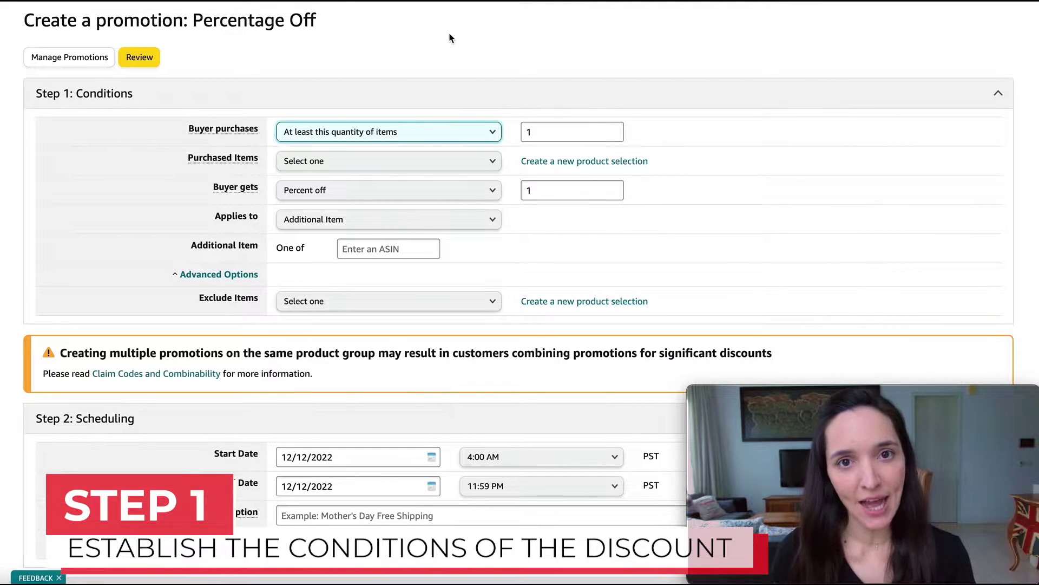
Set the buyer purchase condition to at least amount (in $) with a value of 20
{"action": "left_click", "coordinate": [437, 133]}
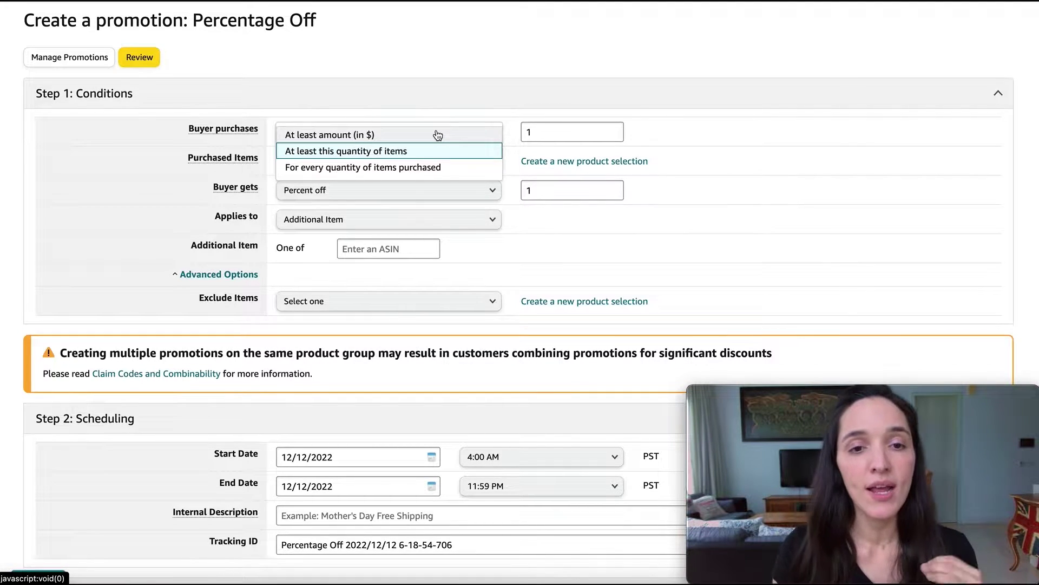
{"action": "left_click", "coordinate": [370, 135]}
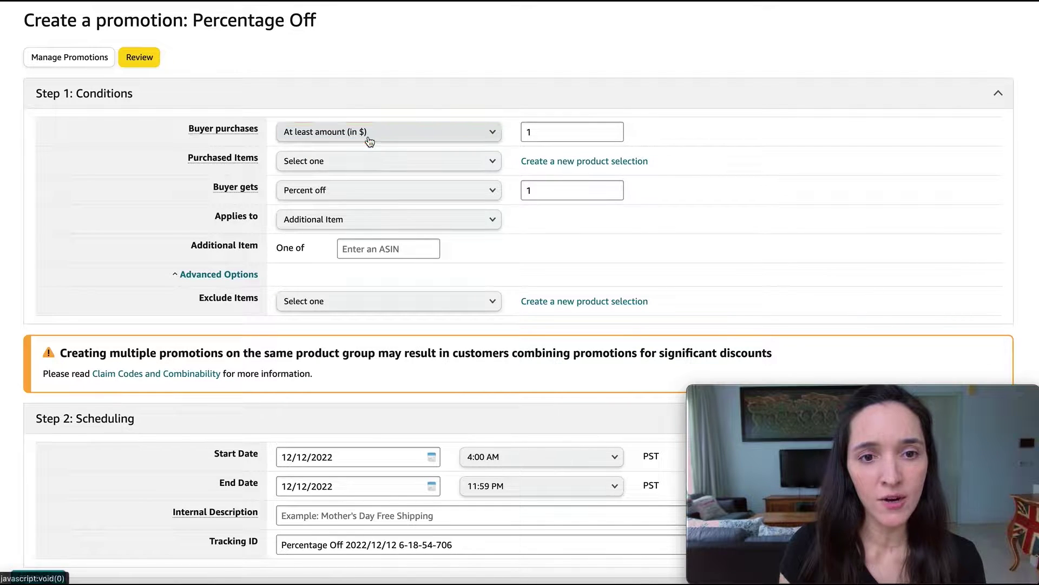
{"action": "double_click", "coordinate": [538, 135]}
{"action": "type", "text": "2"}
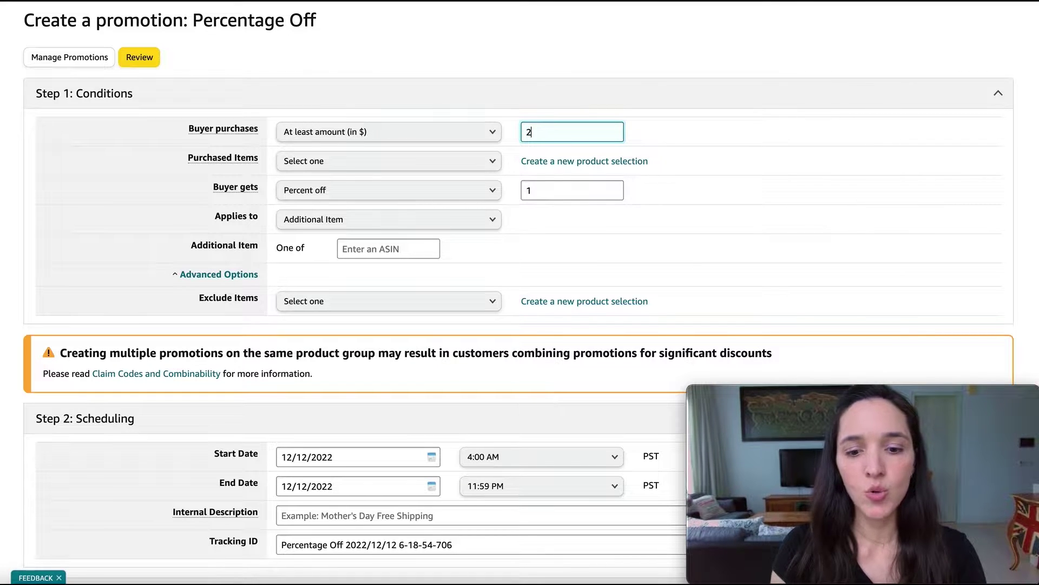
{"action": "type", "text": "0"}
{"action": "left_click", "coordinate": [550, 76]}
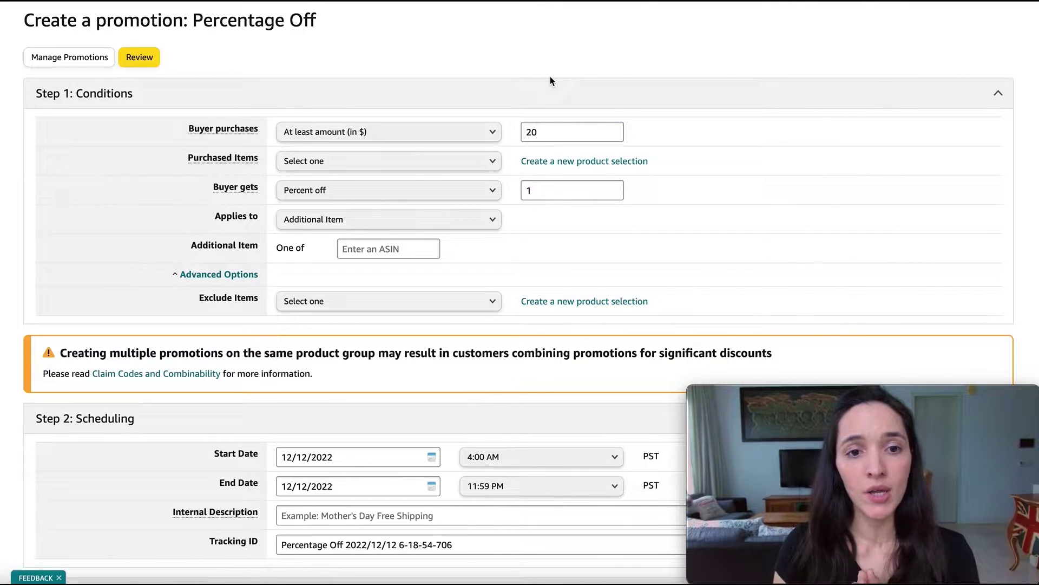
Set the buyer purchase condition to at least this quantity of items with a quantity of 1
{"action": "left_click", "coordinate": [435, 135]}
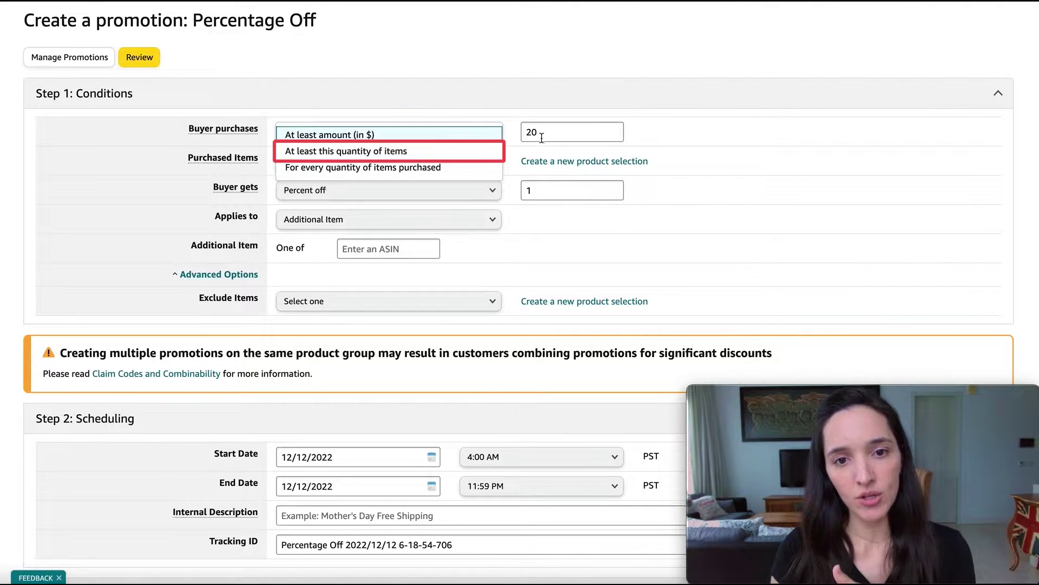
{"action": "left_click", "coordinate": [452, 156]}
{"action": "left_click", "coordinate": [535, 131]}
{"action": "double_click", "coordinate": [534, 131]}
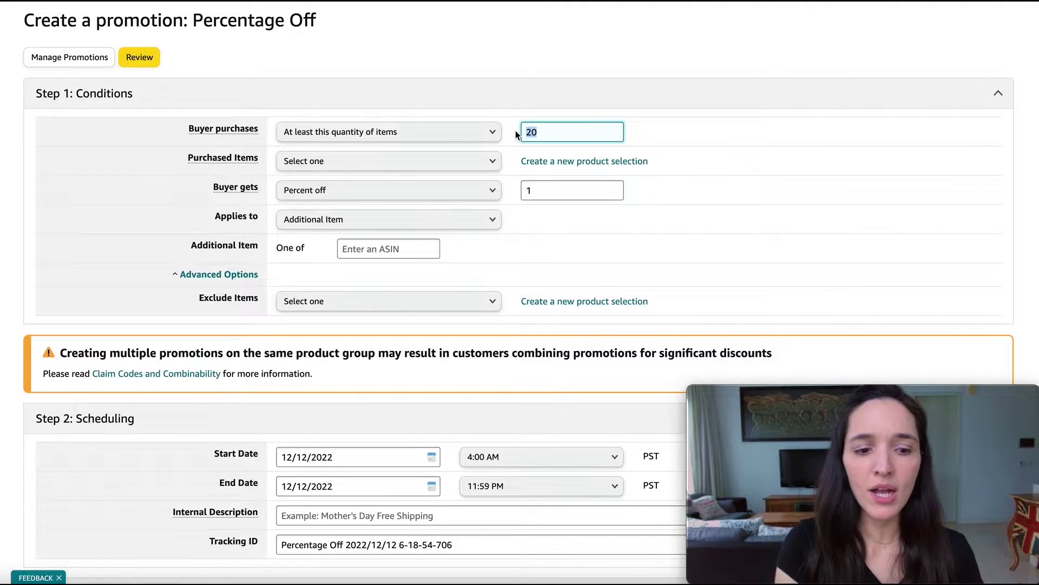
{"action": "type", "text": "1"}
{"action": "left_click", "coordinate": [540, 40]}
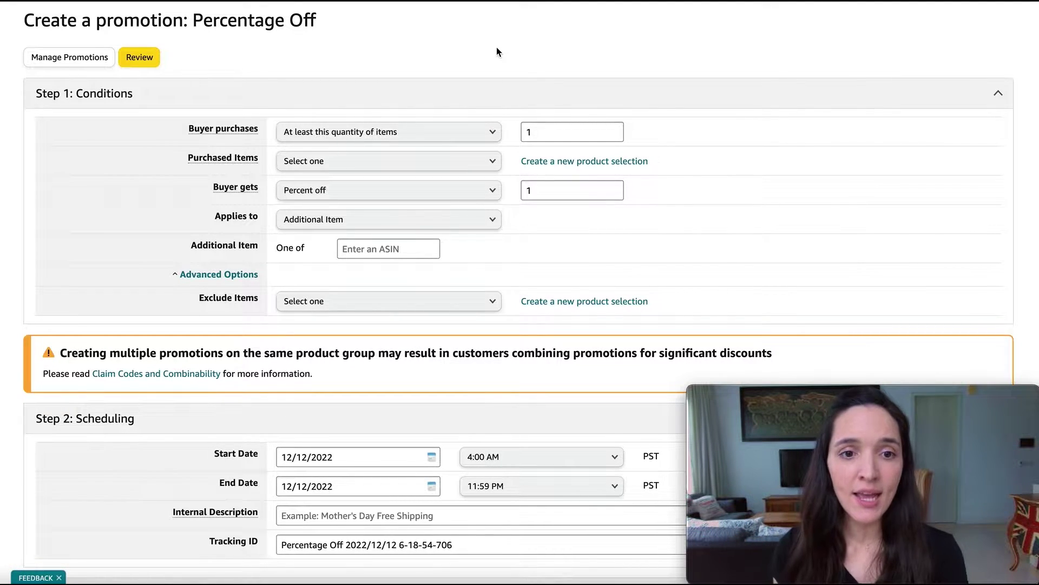
Choose the first saved product selection as the purchased items and set the buyer's discount to 15 percent off
{"action": "left_click", "coordinate": [455, 164]}
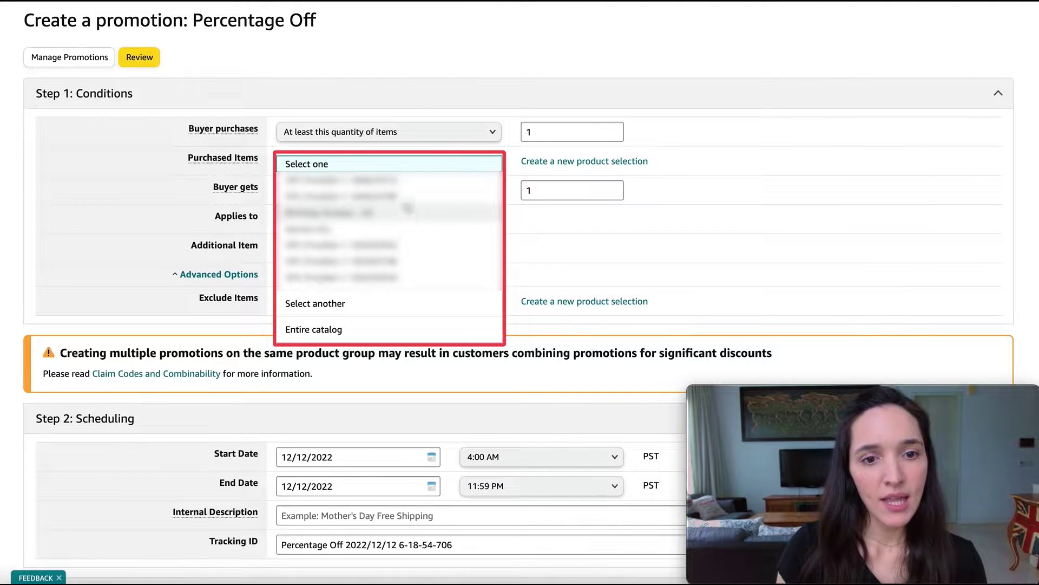
{"action": "left_click", "coordinate": [407, 181]}
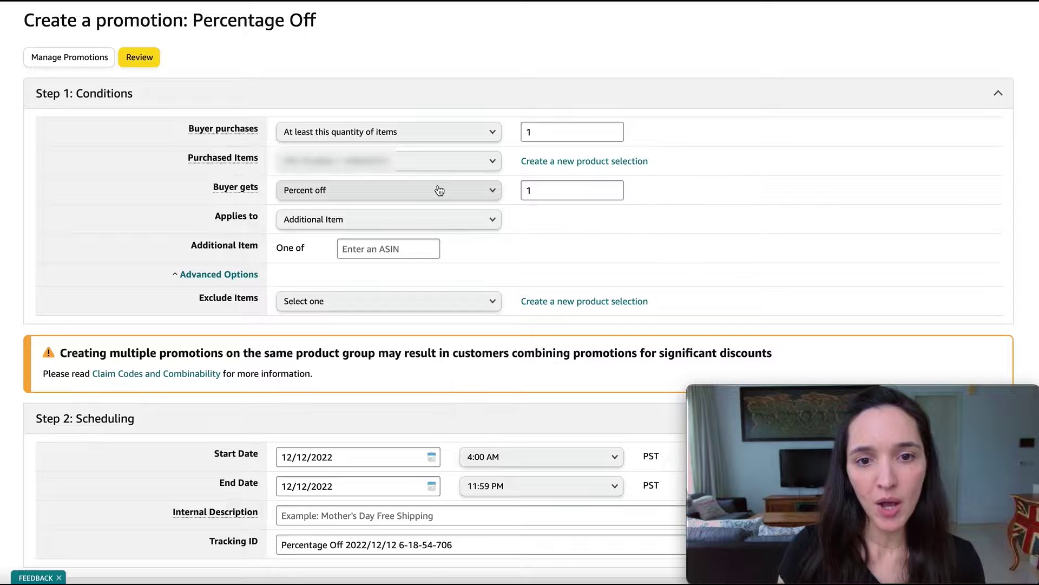
{"action": "left_click", "coordinate": [384, 201]}
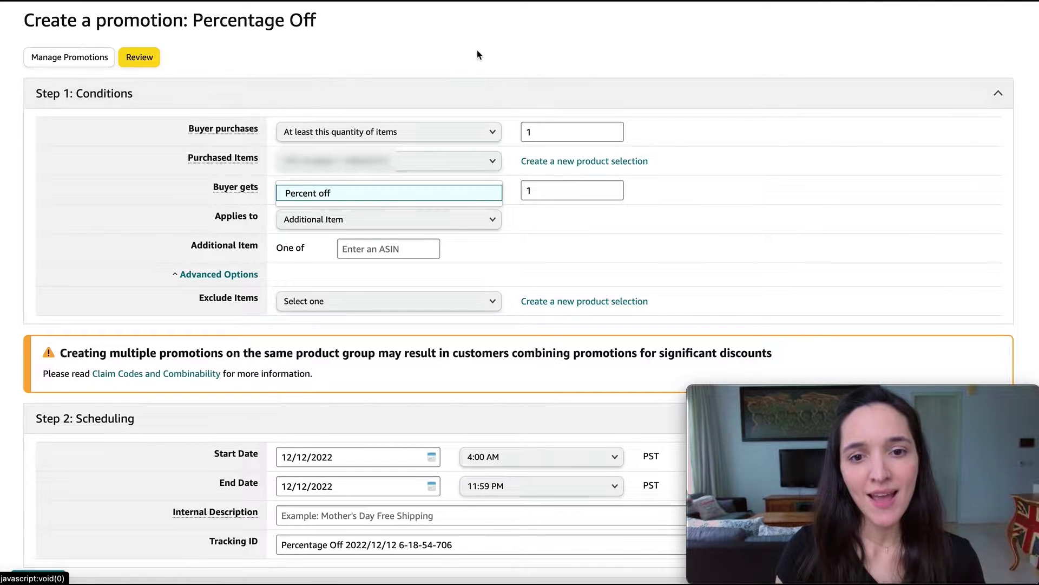
{"action": "left_click", "coordinate": [557, 189]}
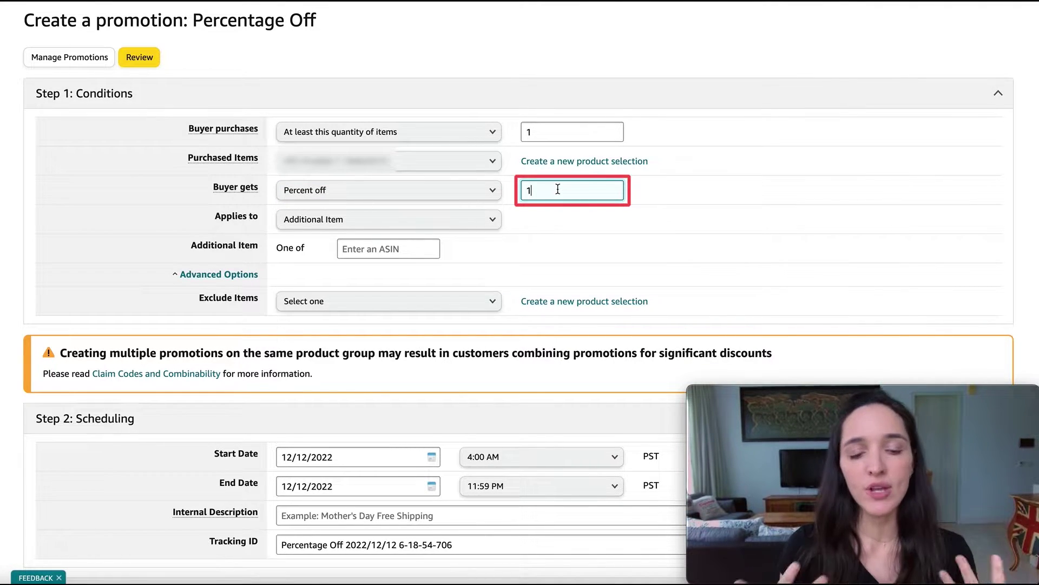
{"action": "type", "text": "5"}
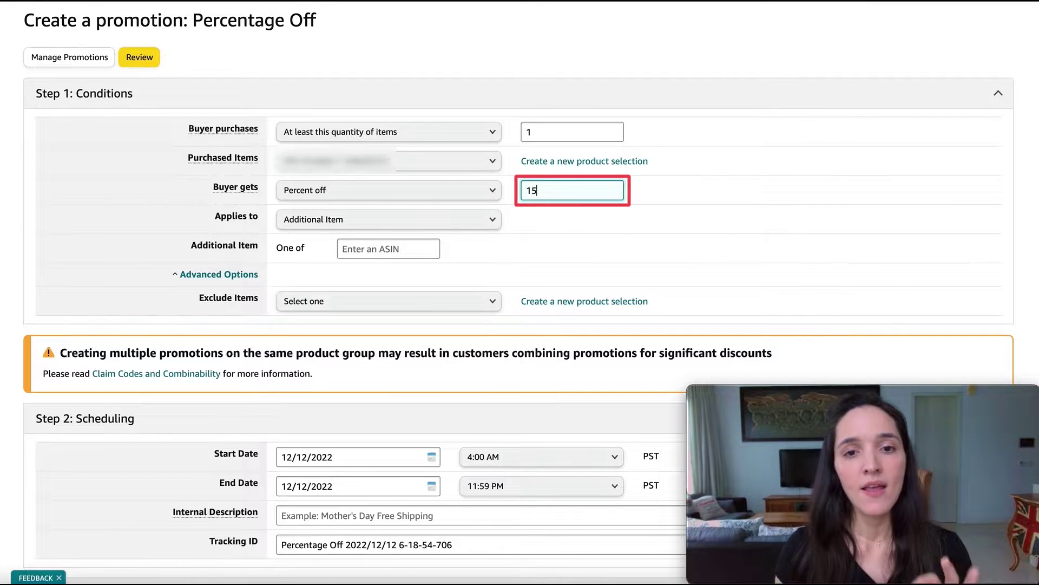
{"action": "left_click", "coordinate": [607, 53]}
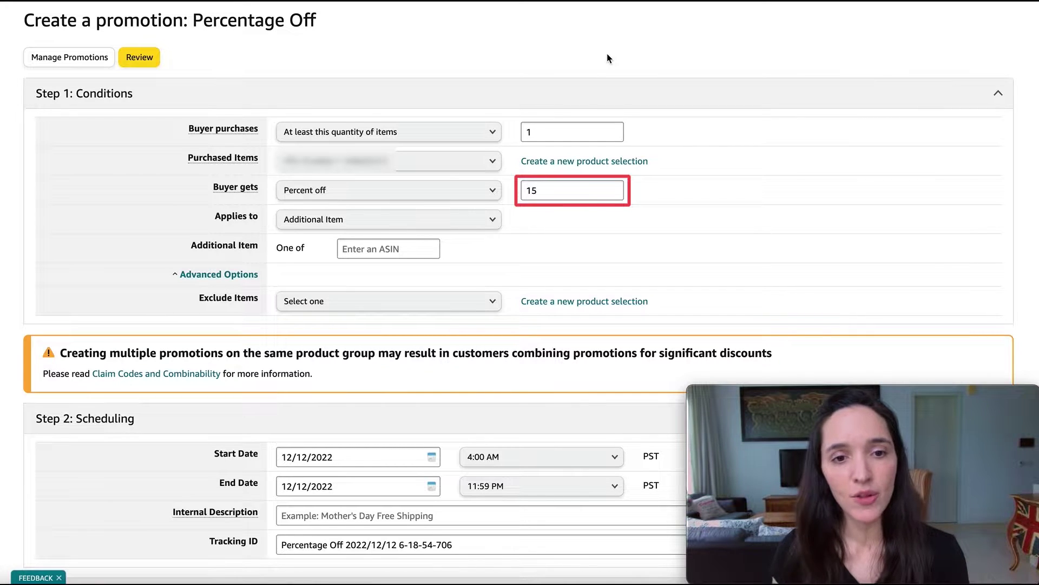
Make the discount apply to Purchased Items
{"action": "left_click", "coordinate": [452, 223]}
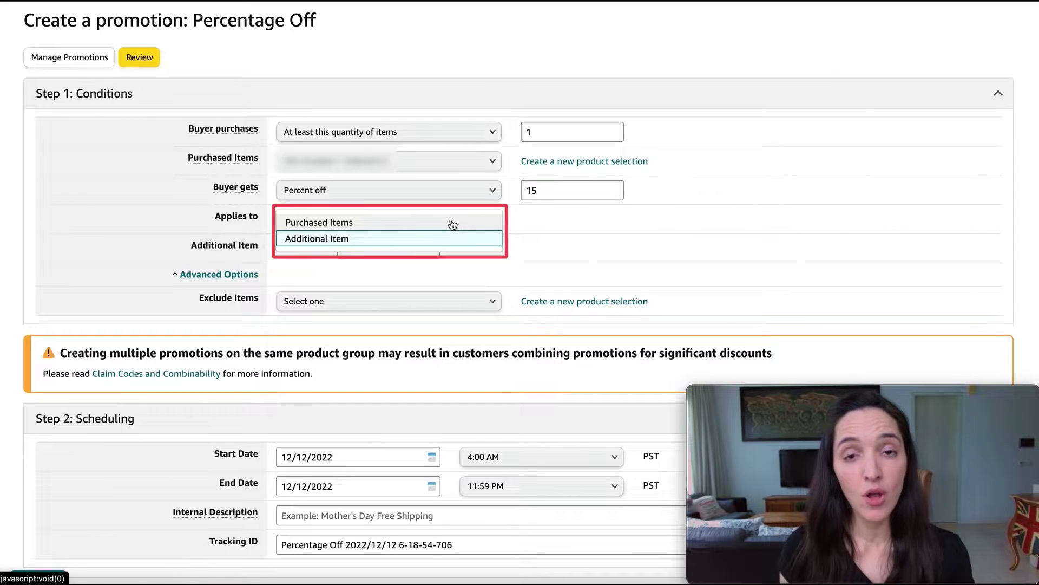
{"action": "left_click", "coordinate": [358, 222]}
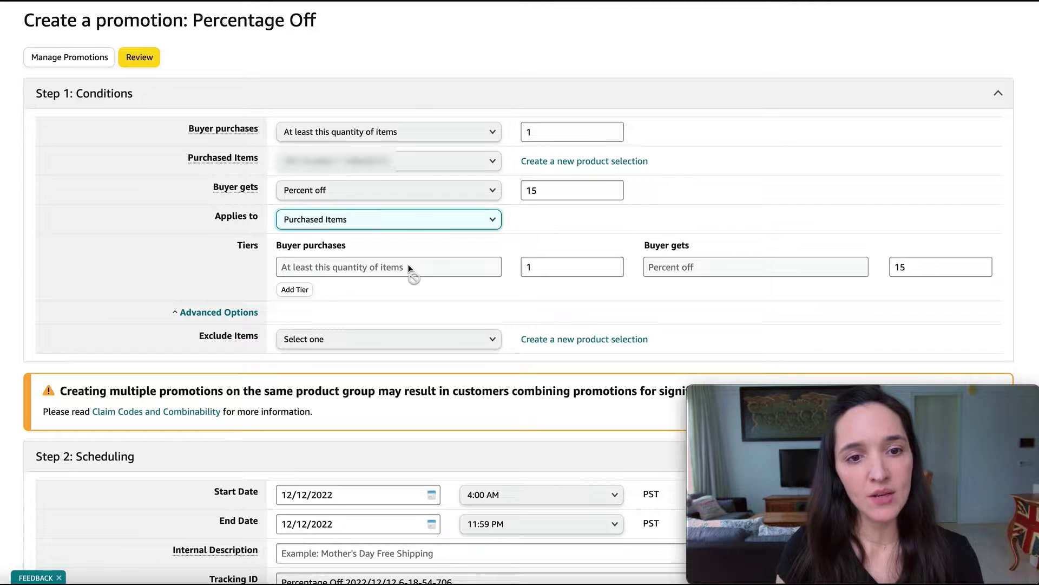
{"action": "left_click", "coordinate": [406, 307]}
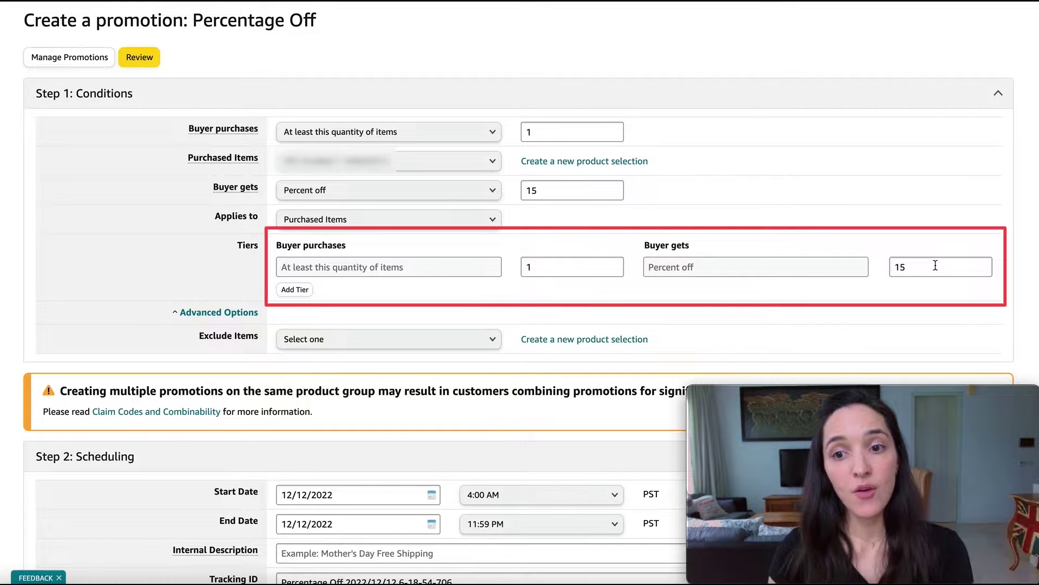
Try a second tier giving 20 percent off for at least 2 items, and remove that tier again
{"action": "left_click", "coordinate": [294, 292]}
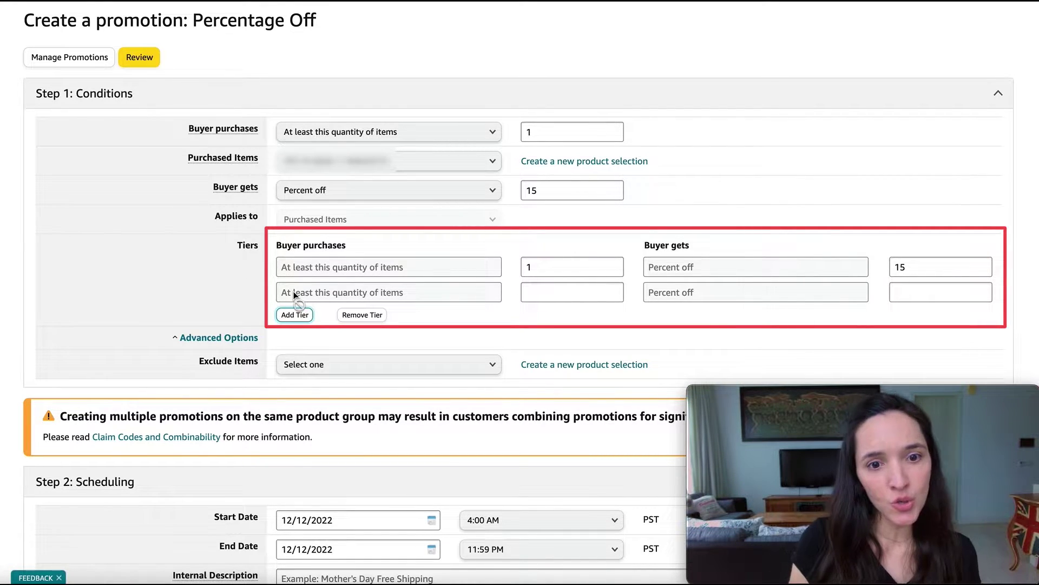
{"action": "left_click", "coordinate": [554, 291]}
{"action": "type", "text": "2"}
{"action": "left_click", "coordinate": [899, 294]}
{"action": "type", "text": "20"}
{"action": "left_click", "coordinate": [876, 316]}
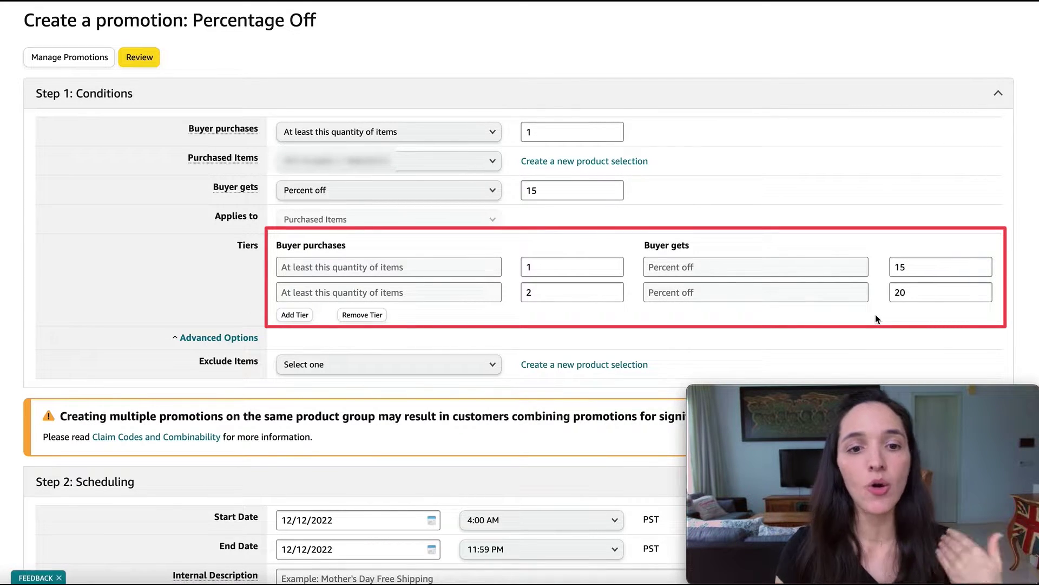
{"action": "left_click", "coordinate": [377, 316]}
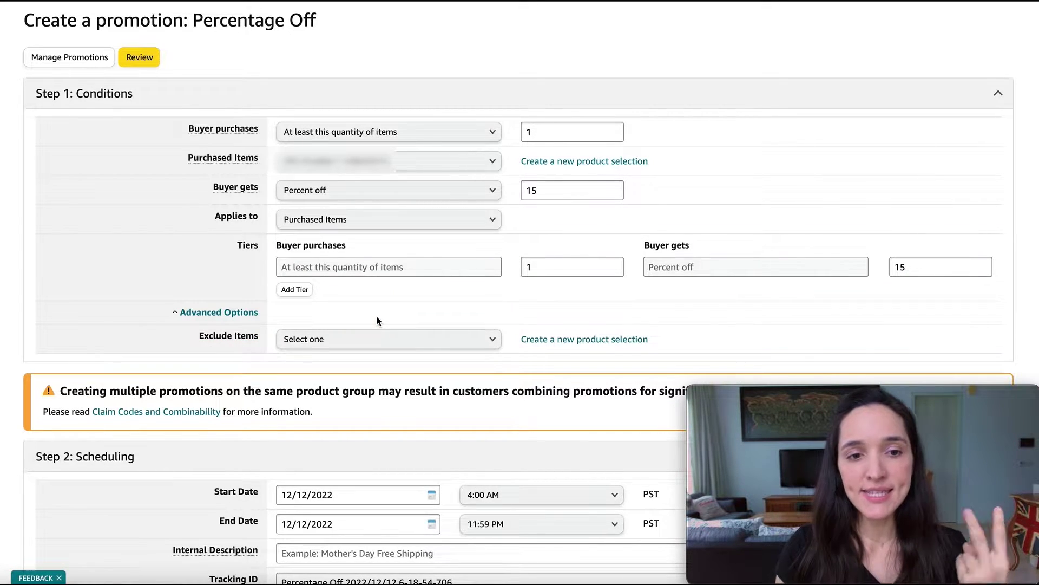
Make the discount apply to Additional Item and view the available choices for excluded items
{"action": "left_click", "coordinate": [398, 218]}
{"action": "left_click", "coordinate": [390, 239]}
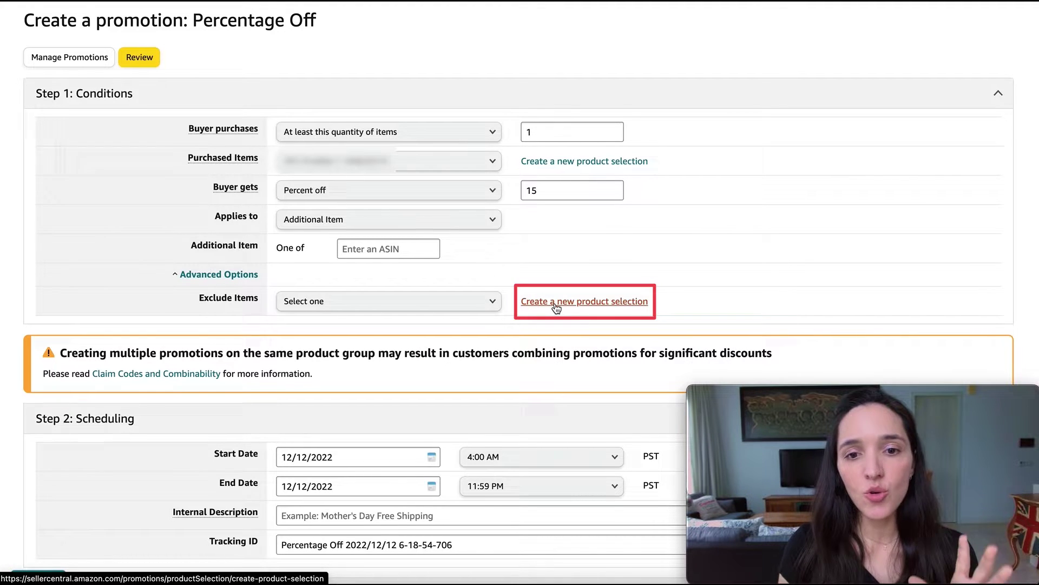
{"action": "left_click", "coordinate": [494, 302]}
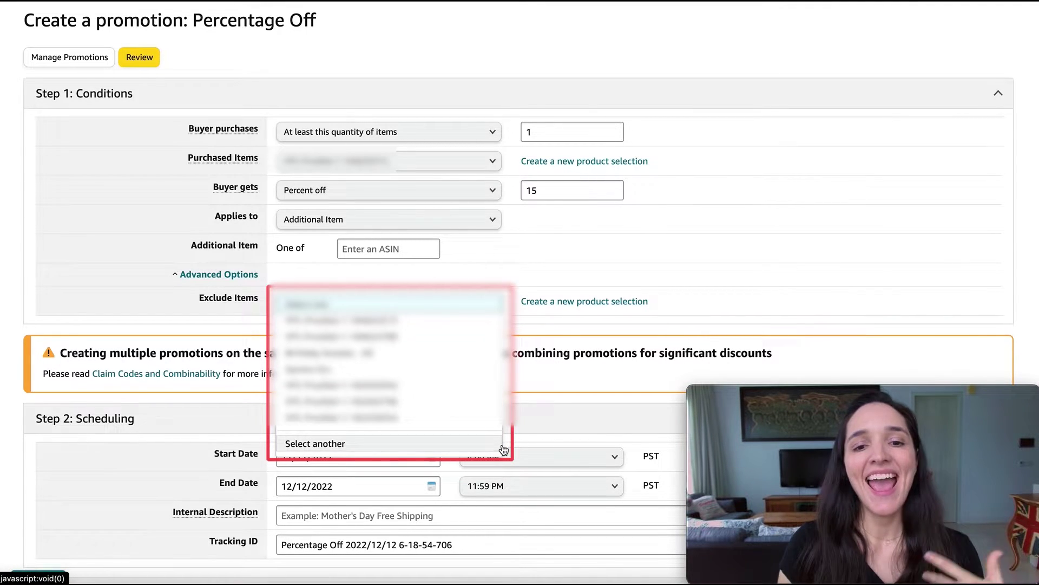
{"action": "left_click", "coordinate": [512, 286]}
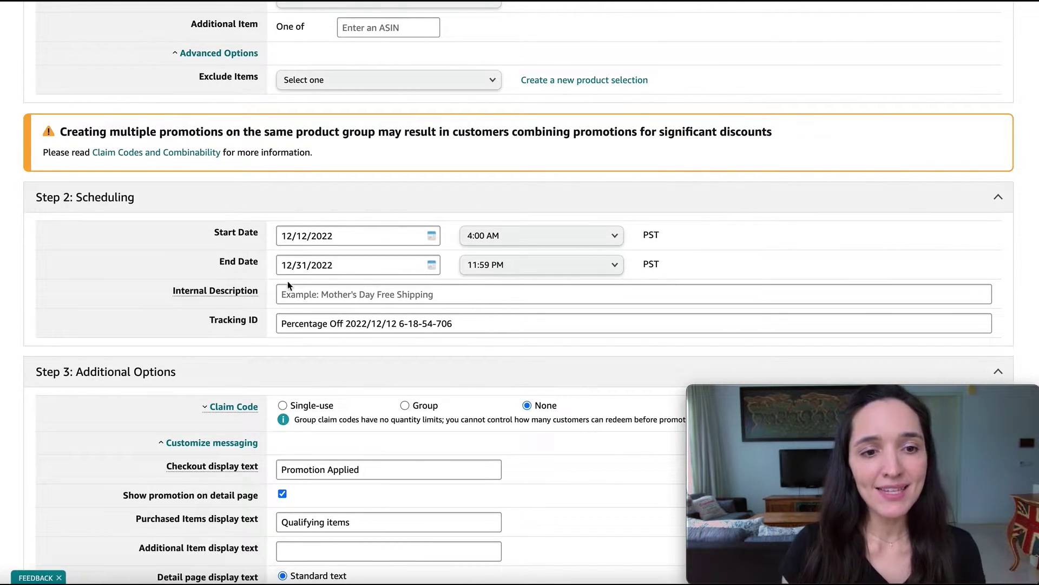
Enter "Water Bottle - Yoga Mat 15 Off" as the promotion's internal description
{"action": "left_click", "coordinate": [214, 290]}
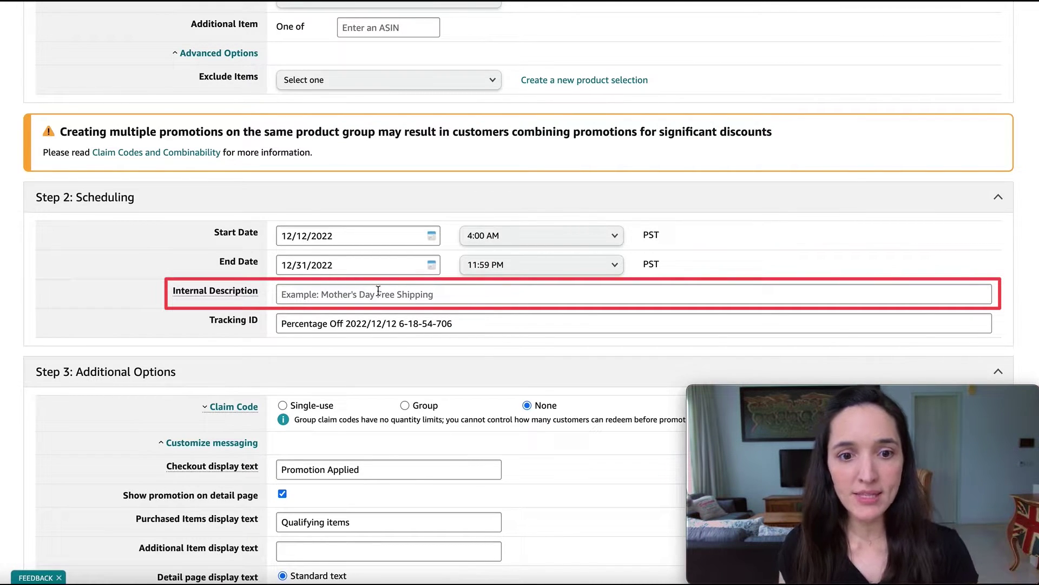
{"action": "left_click", "coordinate": [377, 291]}
{"action": "type", "text": "Wa"}
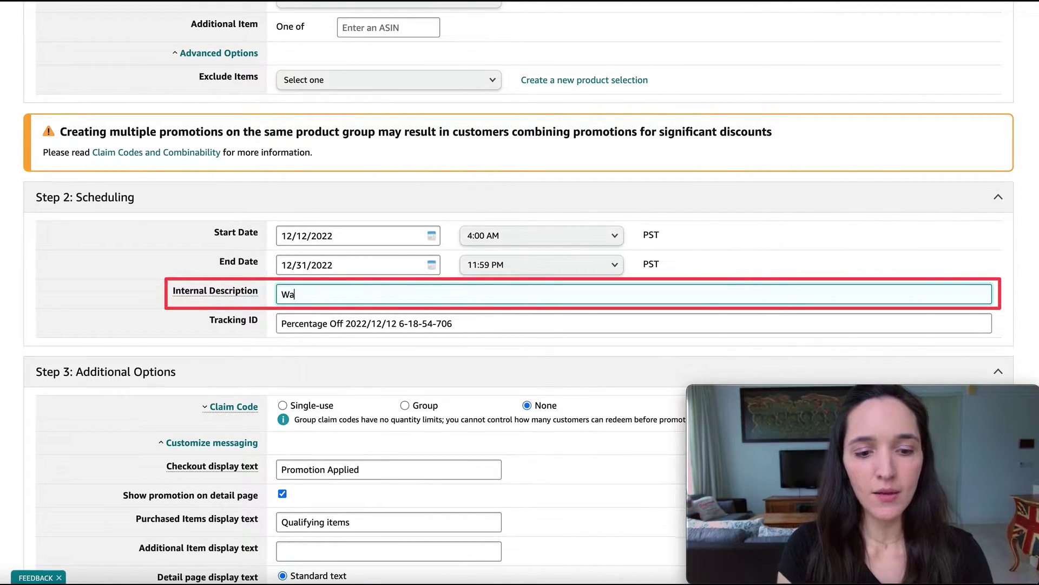
{"action": "type", "text": "ter Bottle"}
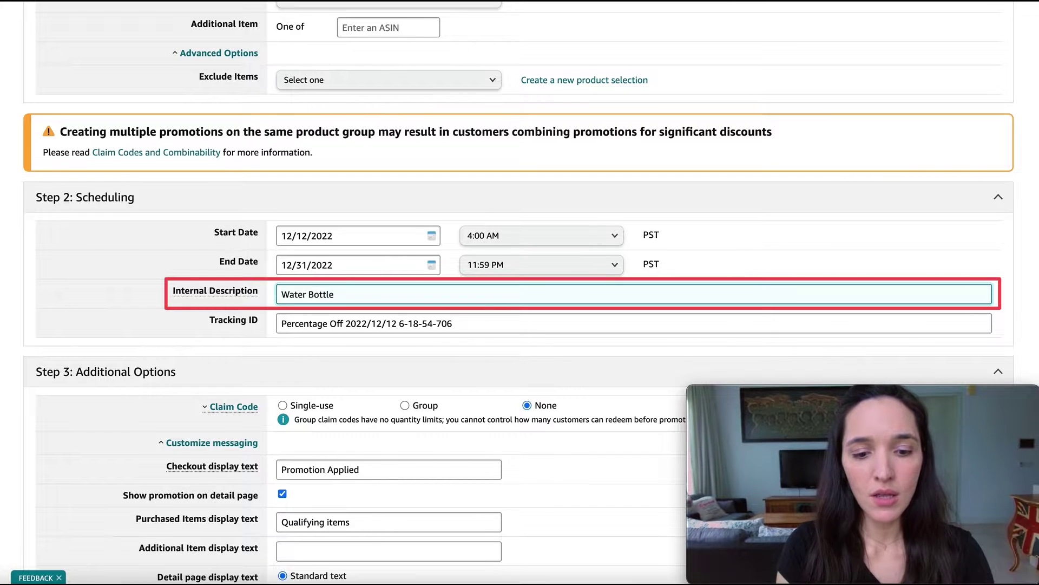
{"action": "type", "text": " - Yo"}
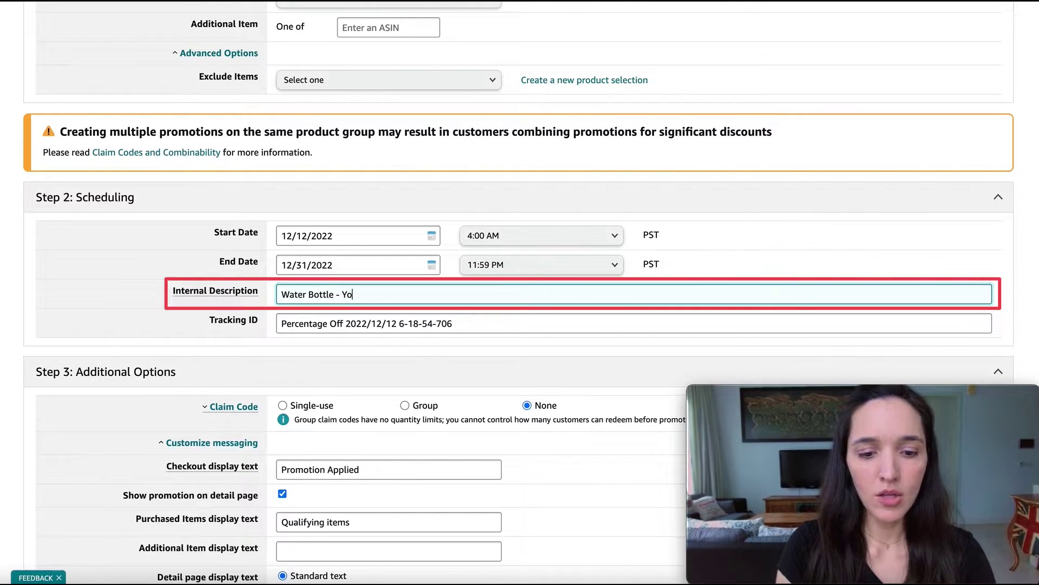
{"action": "type", "text": "ga Mat 15 Off"}
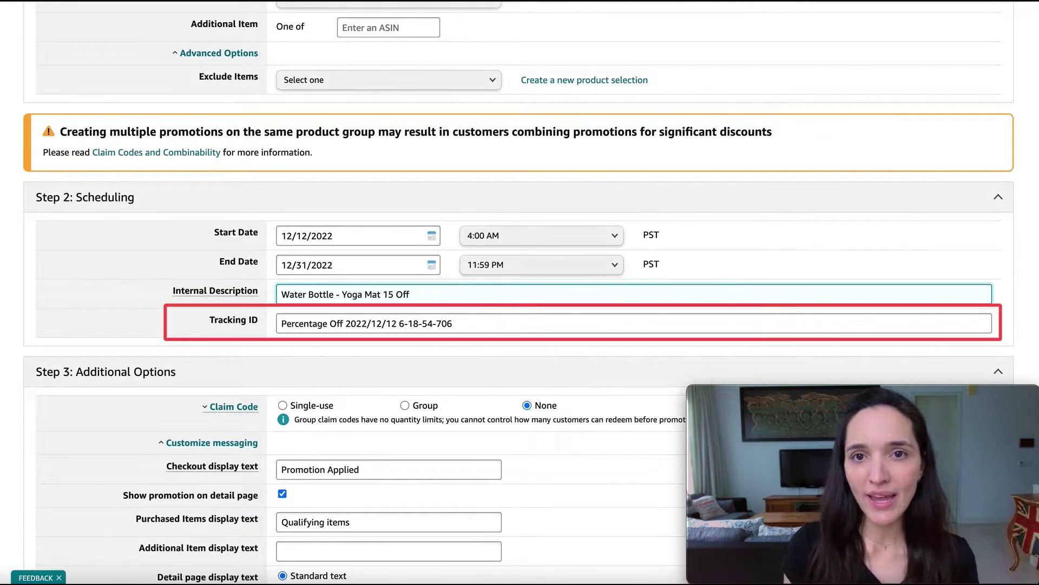
Replace the tracking ID with a copy of the internal description, "Water Bottle - Yoga Mat 15 Off"
{"action": "left_click_drag", "start_coordinate": [410, 294], "coordinate": [276, 298]}
{"action": "key", "text": "ctrl+c"}
{"action": "left_click", "coordinate": [487, 325]}
{"action": "left_click_drag", "start_coordinate": [487, 325], "coordinate": [240, 324]}
{"action": "key", "text": "ctrl+v"}
{"action": "left_click", "coordinate": [330, 347]}
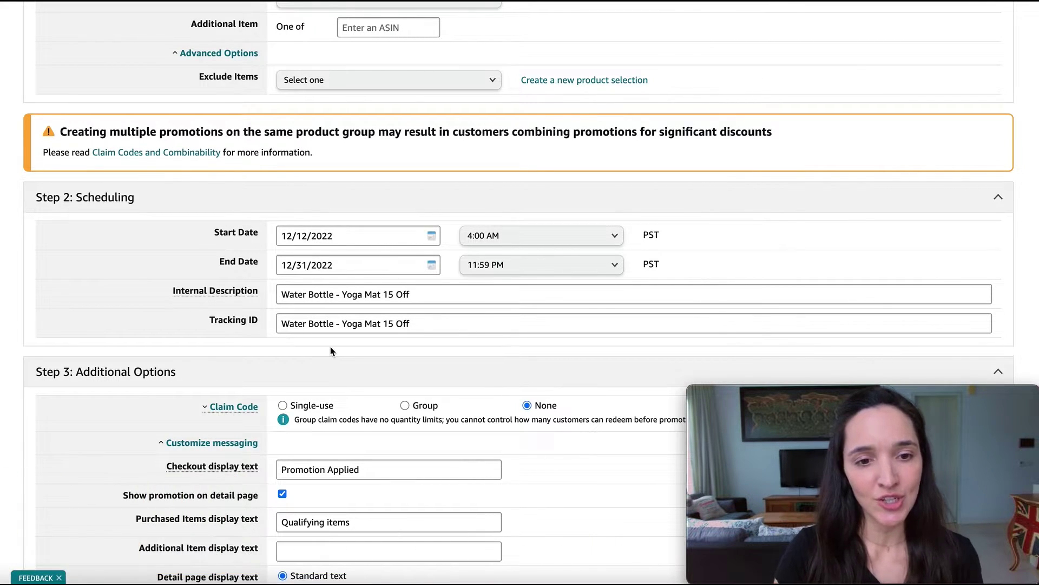
Try a Group claim code with a newly suggested code, and return the claim code setting to None
{"action": "scroll", "coordinate": [868, 81], "scroll_direction": "down", "scroll_amount": 6}
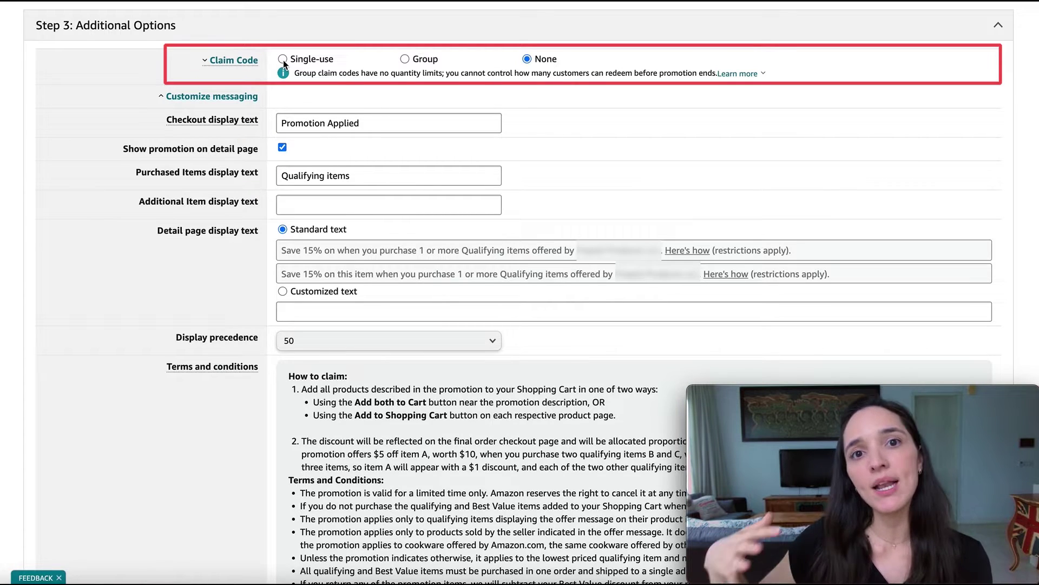
{"action": "left_click", "coordinate": [405, 58]}
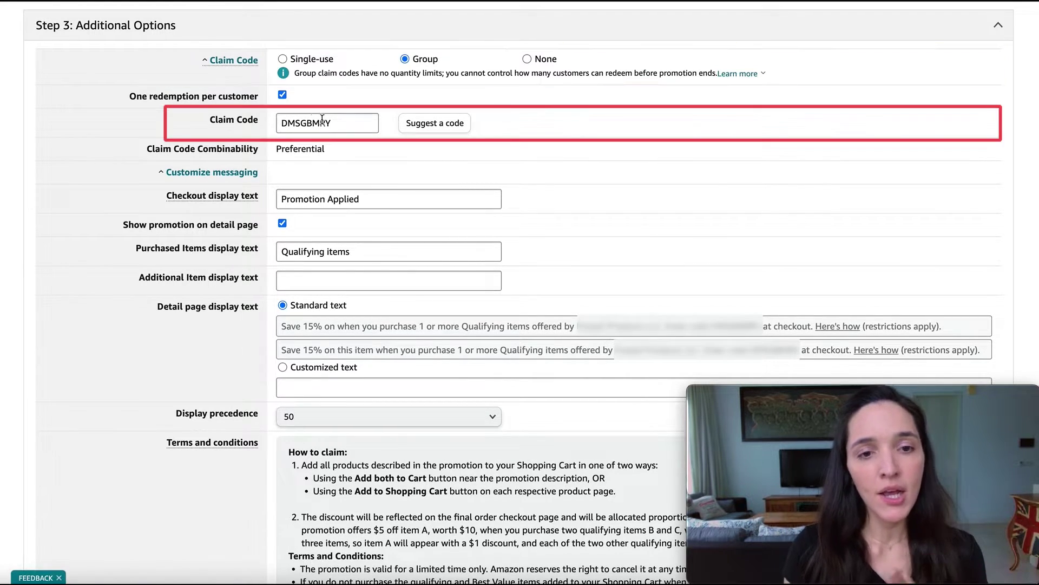
{"action": "left_click", "coordinate": [427, 126]}
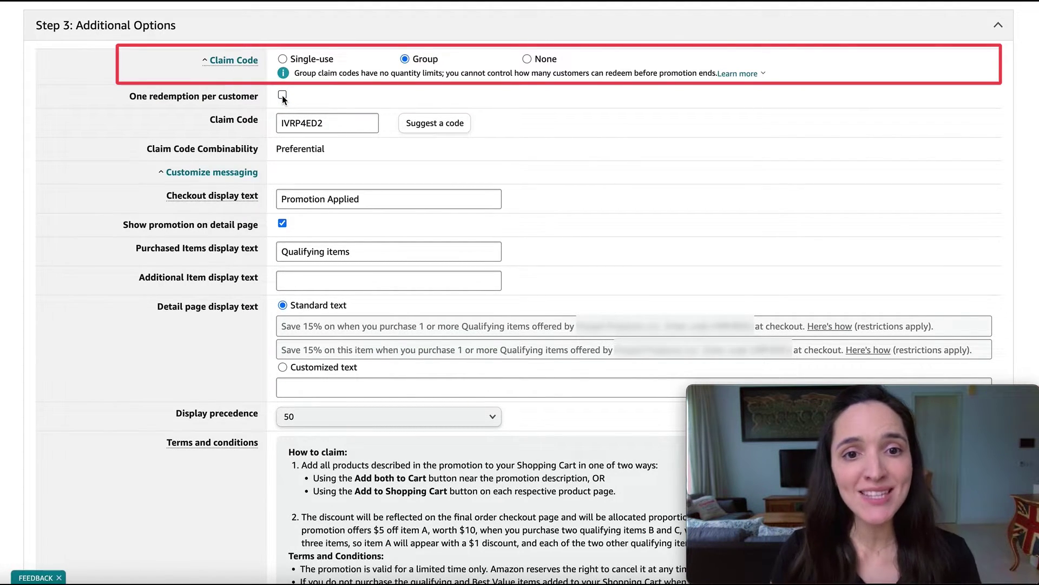
{"action": "left_click", "coordinate": [528, 58]}
{"action": "left_click", "coordinate": [357, 86]}
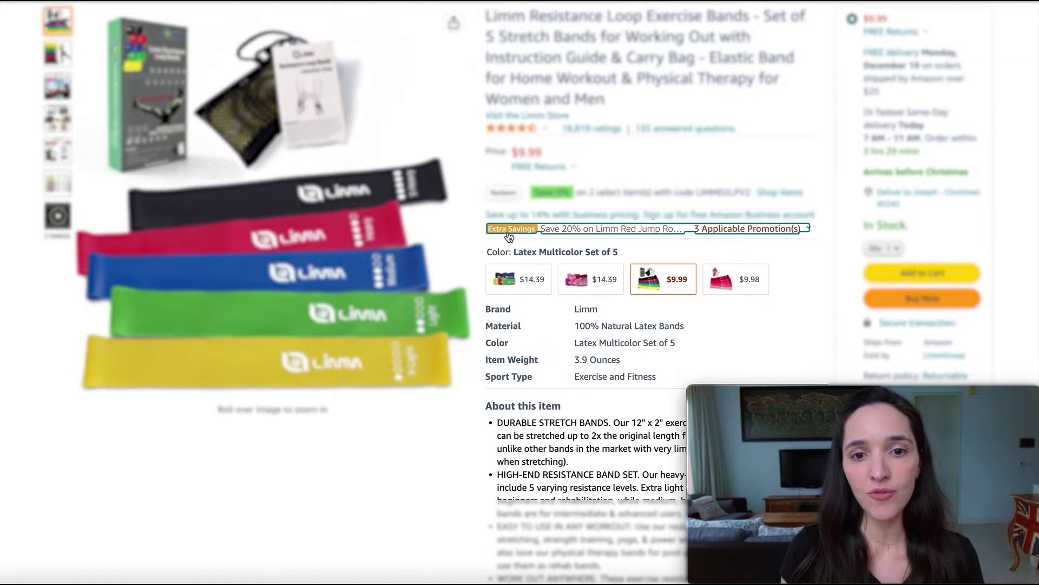
Examine the Extra Savings promotion on the Limm resistance bands product page
{"action": "left_click", "coordinate": [521, 232]}
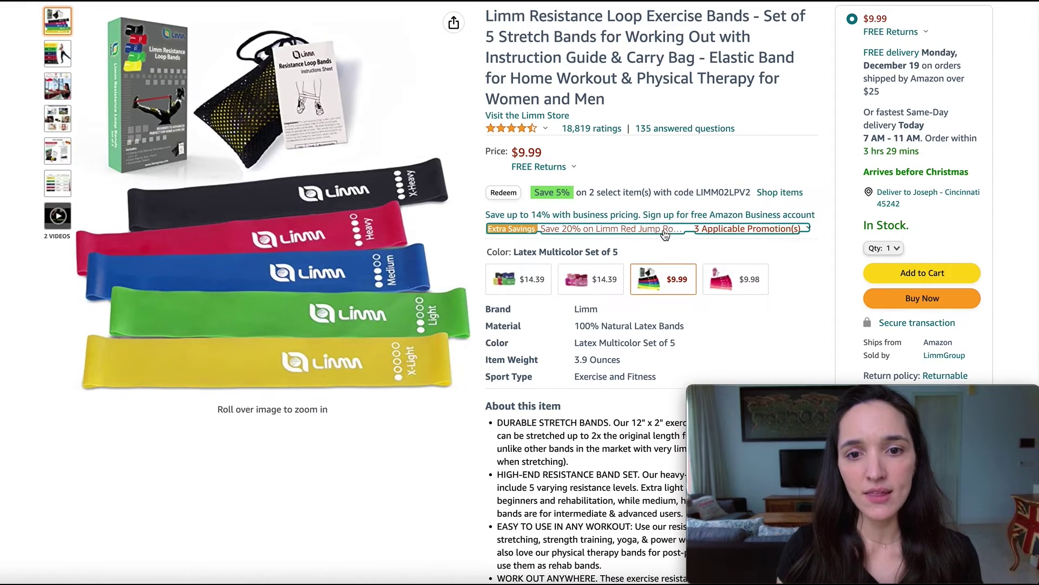
{"action": "left_click", "coordinate": [669, 229]}
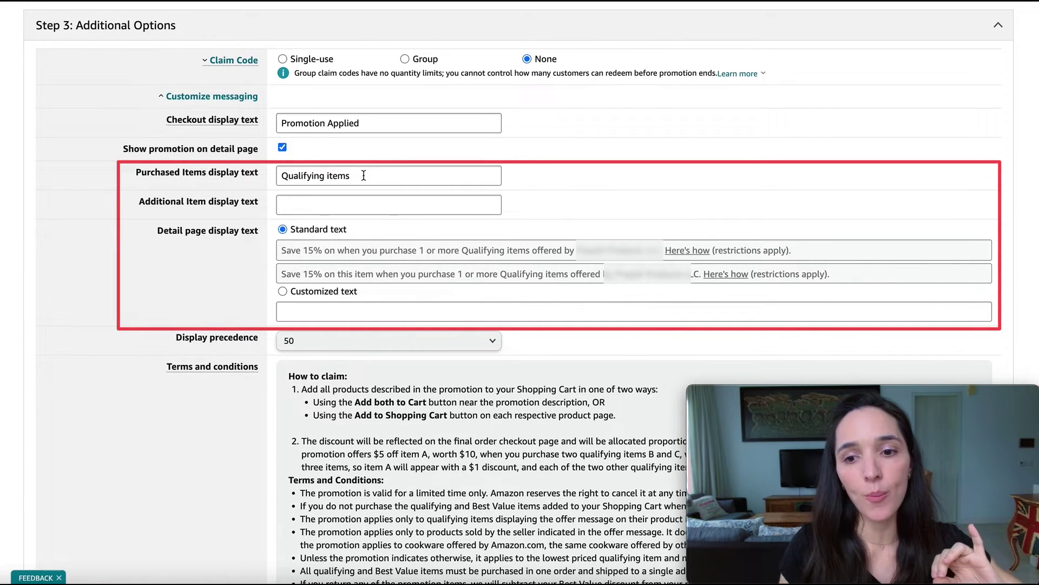
Replace the purchased items display text with "Water Bottles"
{"action": "left_click", "coordinate": [283, 176]}
{"action": "left_click_drag", "start_coordinate": [283, 175], "coordinate": [384, 179]}
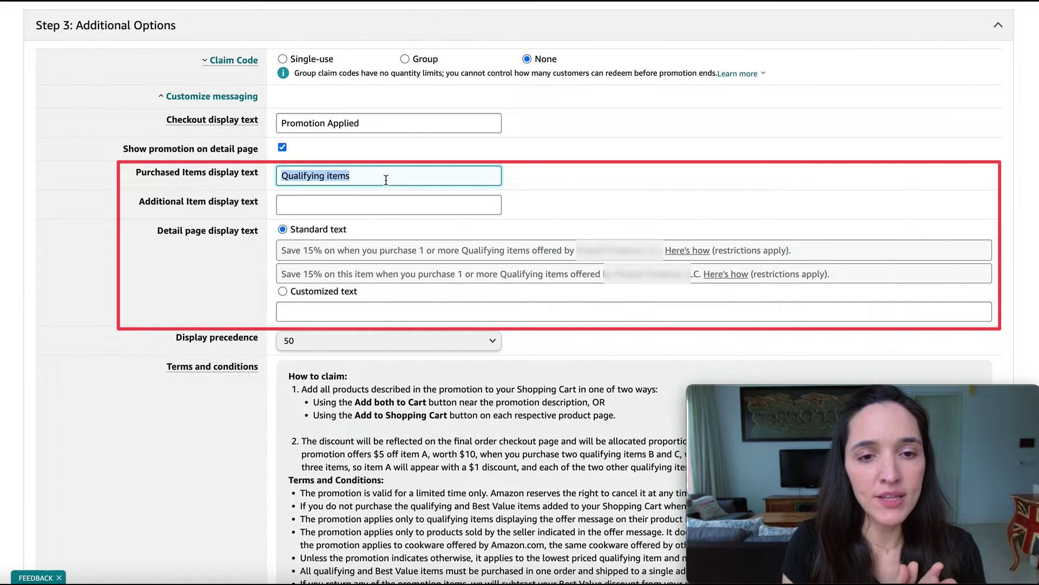
{"action": "type", "text": "Water Bottles"}
{"action": "left_click", "coordinate": [148, 275]}
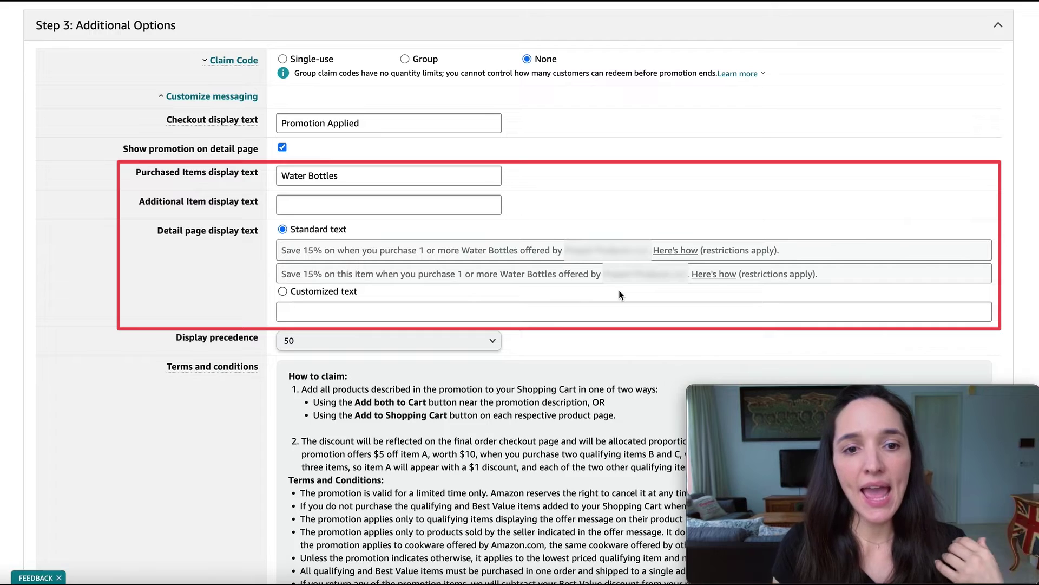
Enter "Yoga Mats" as the additional item display text
{"action": "left_click", "coordinate": [308, 204]}
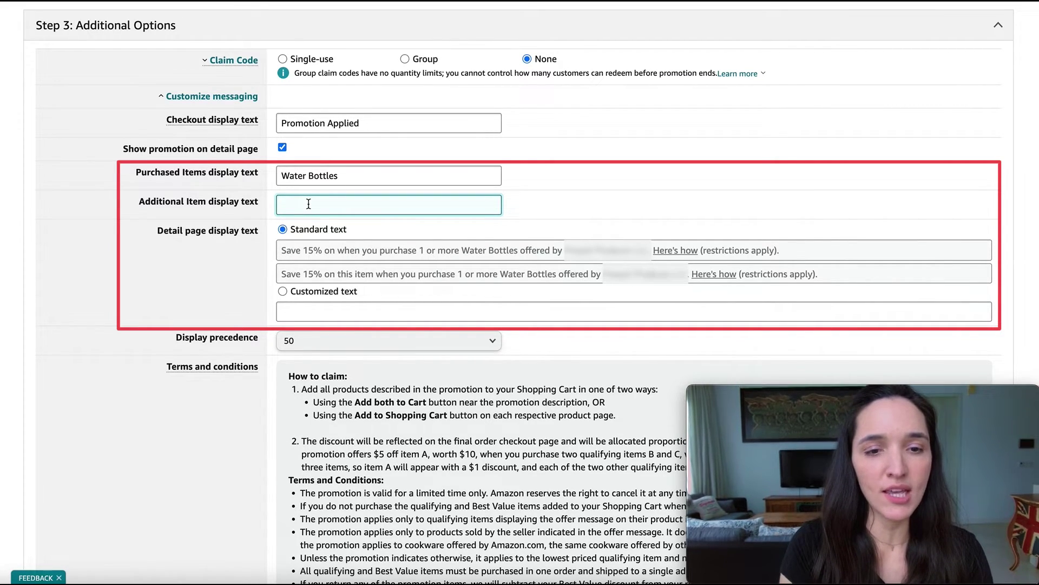
{"action": "type", "text": "Yoga Mat"}
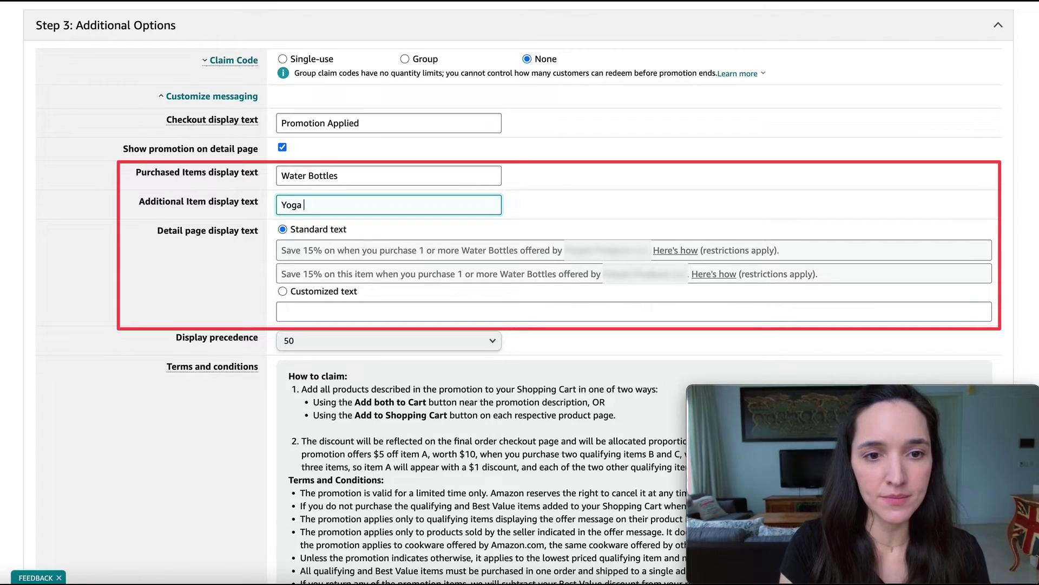
{"action": "type", "text": "s"}
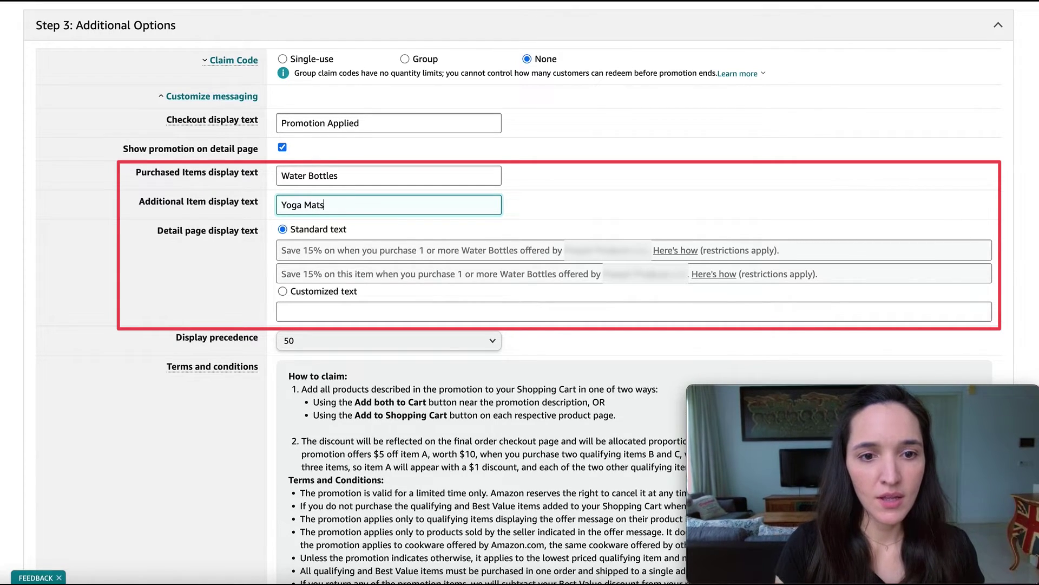
{"action": "left_click", "coordinate": [238, 284]}
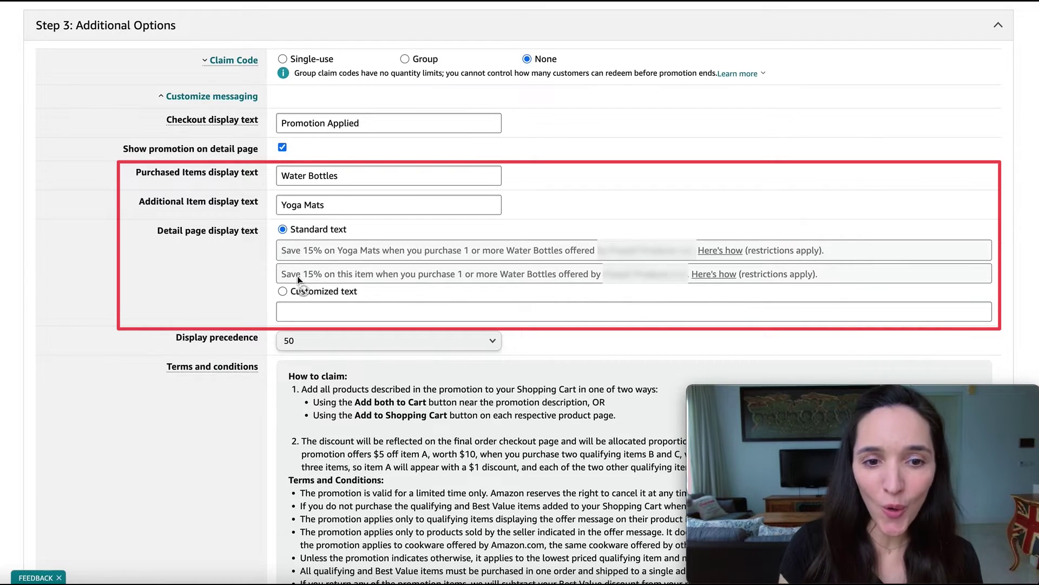
Switch the detail page display text to customized text, and view the applicable promotions on the Limm resistance bands product page
{"action": "left_click", "coordinate": [283, 292]}
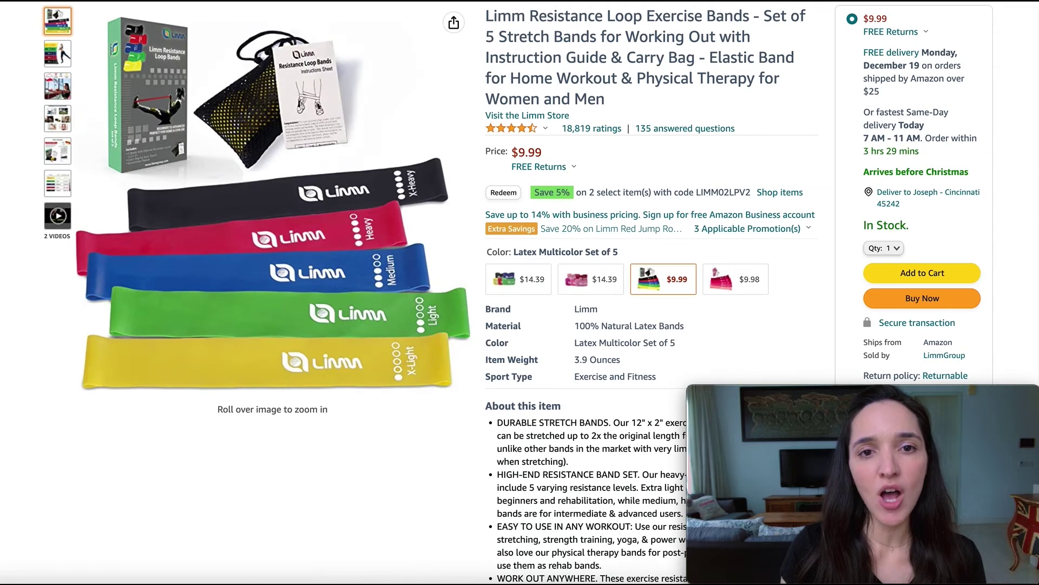
{"action": "left_click", "coordinate": [626, 229]}
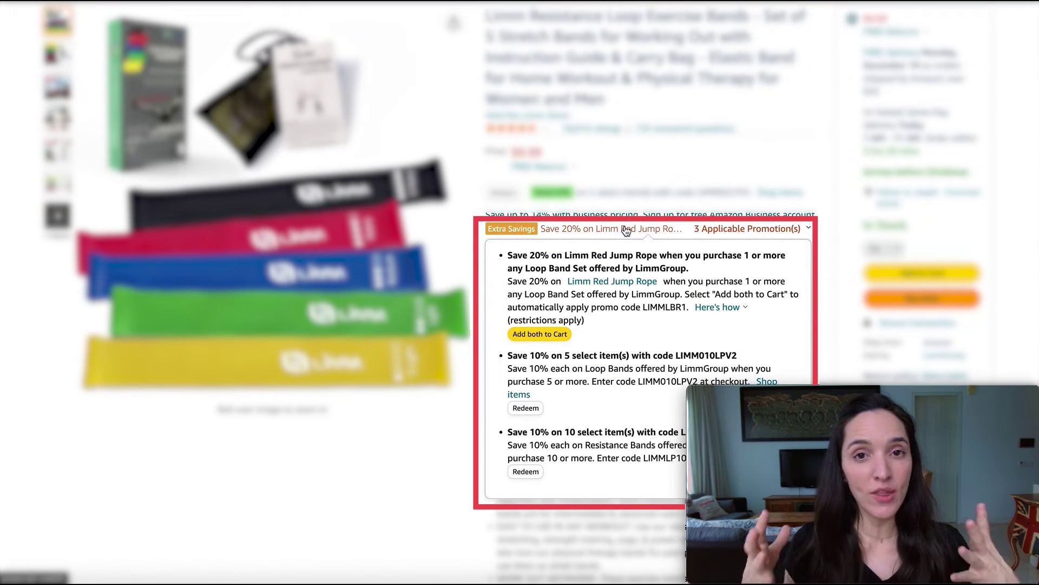
{"action": "mouse_move", "coordinate": [316, 197]}
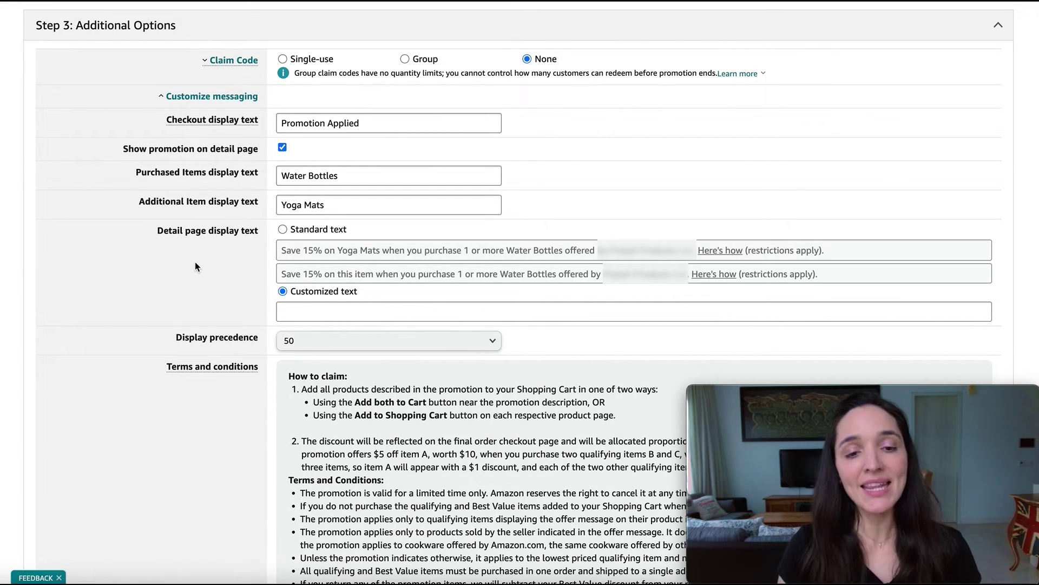
Try a display precedence of 99 for the promotion
{"action": "left_click", "coordinate": [304, 341]}
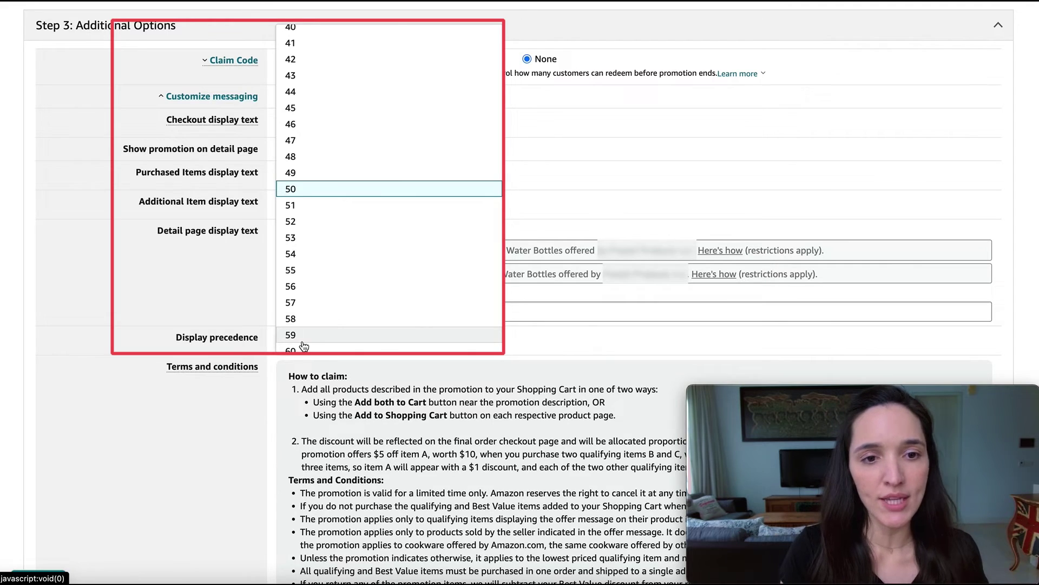
{"action": "scroll", "coordinate": [321, 214], "scroll_direction": "down", "scroll_amount": 10}
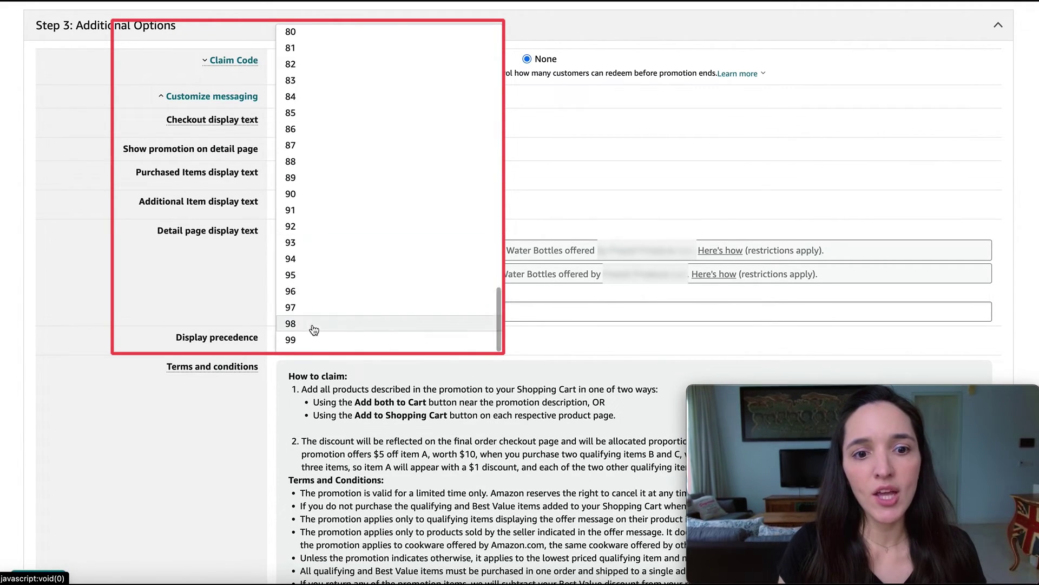
{"action": "left_click", "coordinate": [313, 342]}
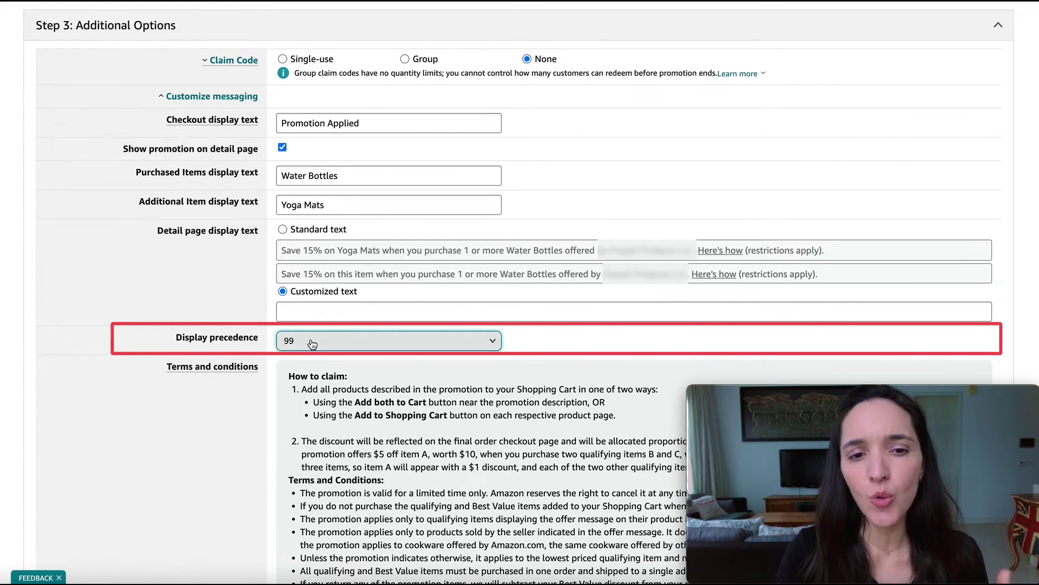
Set the promotion's display precedence to 70
{"action": "left_click", "coordinate": [312, 344]}
{"action": "scroll", "coordinate": [331, 221], "scroll_direction": "up", "scroll_amount": 8}
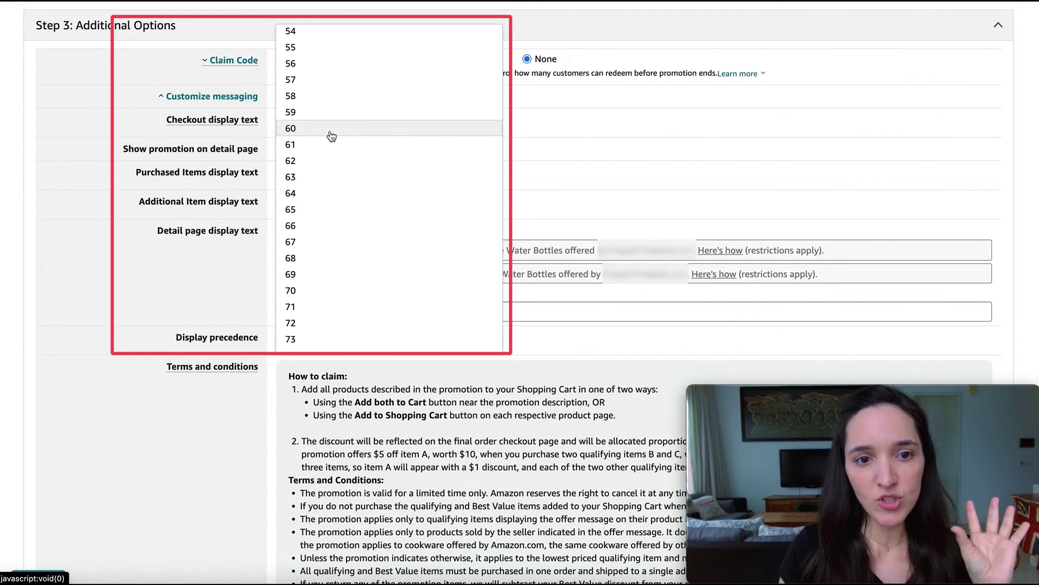
{"action": "left_click", "coordinate": [332, 290]}
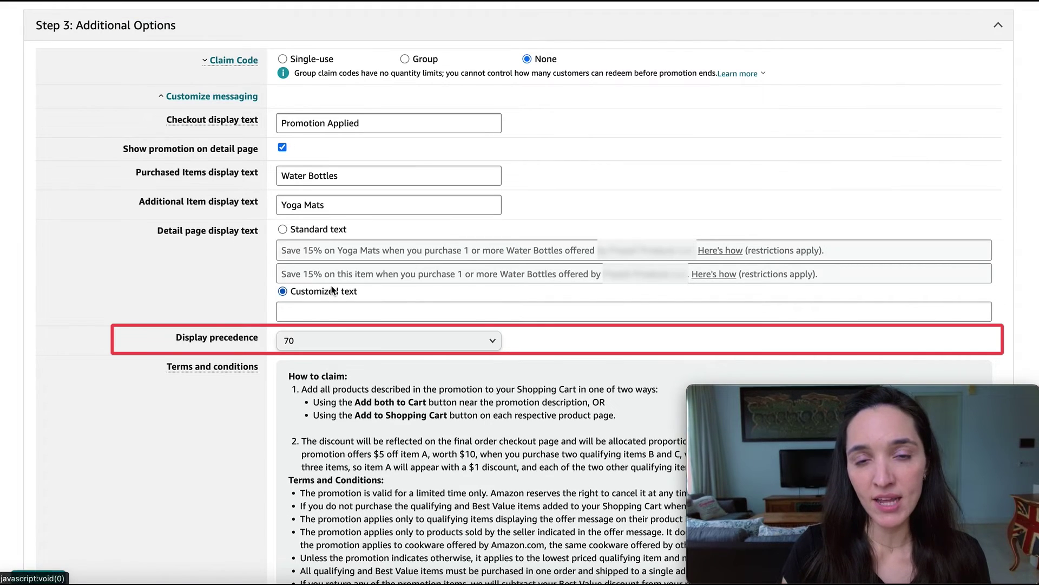